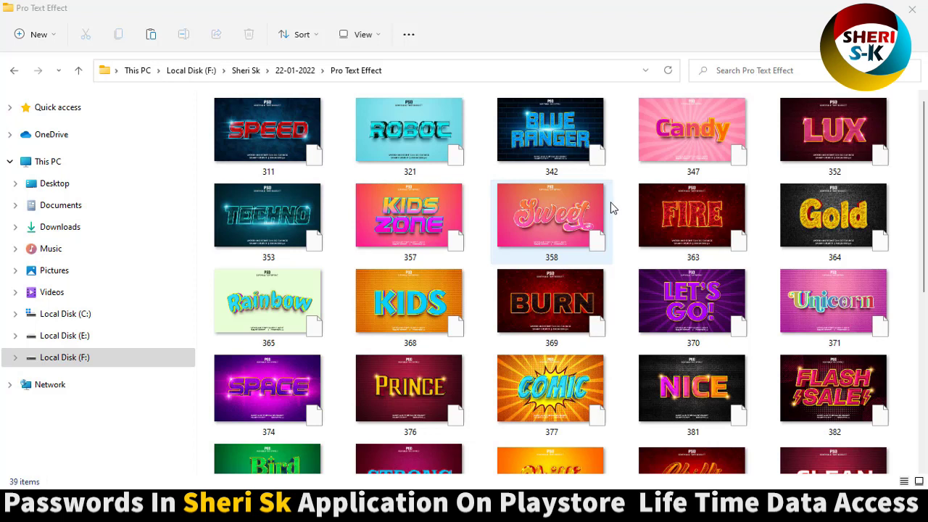
Step: Select the red Chilli template 390 in the Pro Text Effect folder
scroll(617, 209, down, 5)
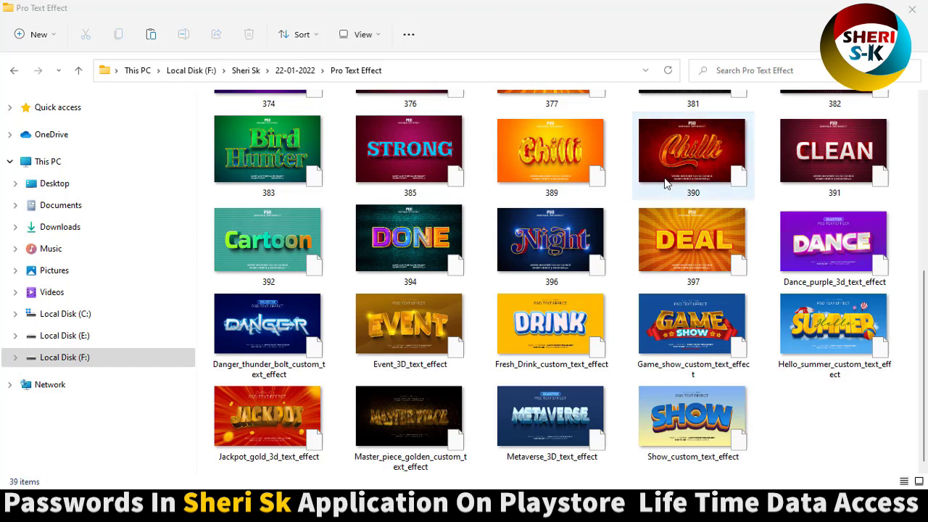
scroll(667, 182, up, 4)
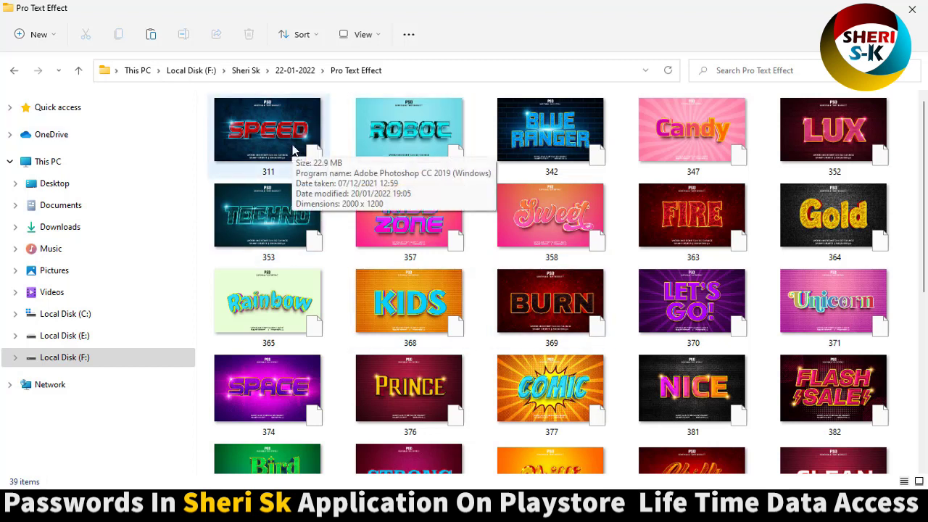
scroll(521, 188, down, 5)
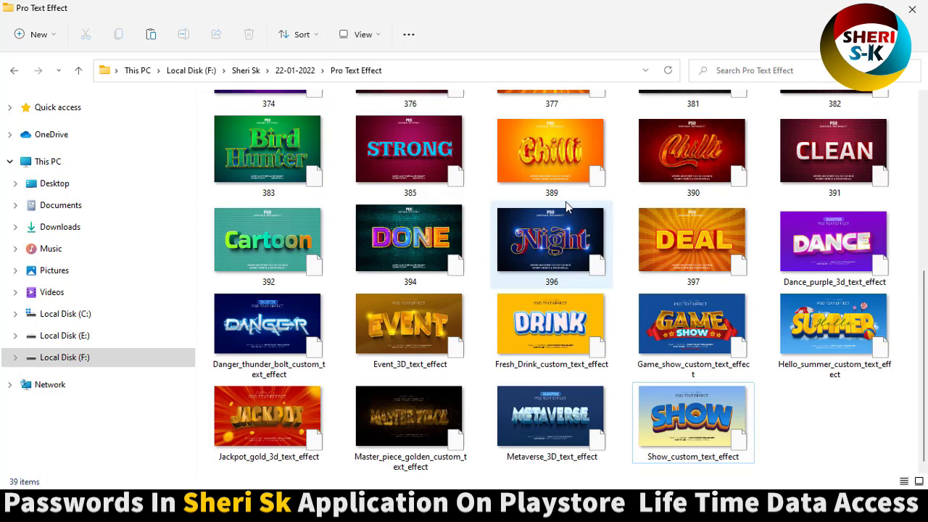
click(701, 187)
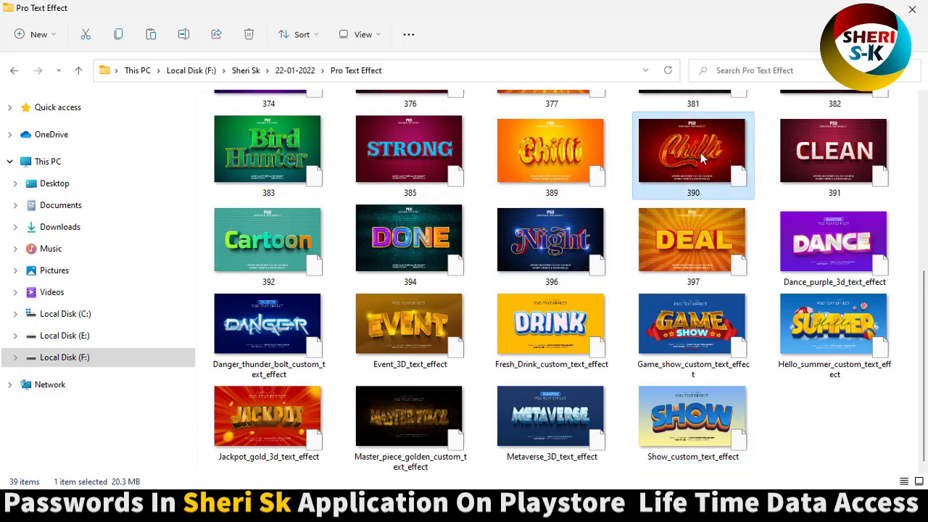
Step: Open the Chilli template and toggle the Background group and Color Fill 3 visibility to inspect them
double_click(700, 158)
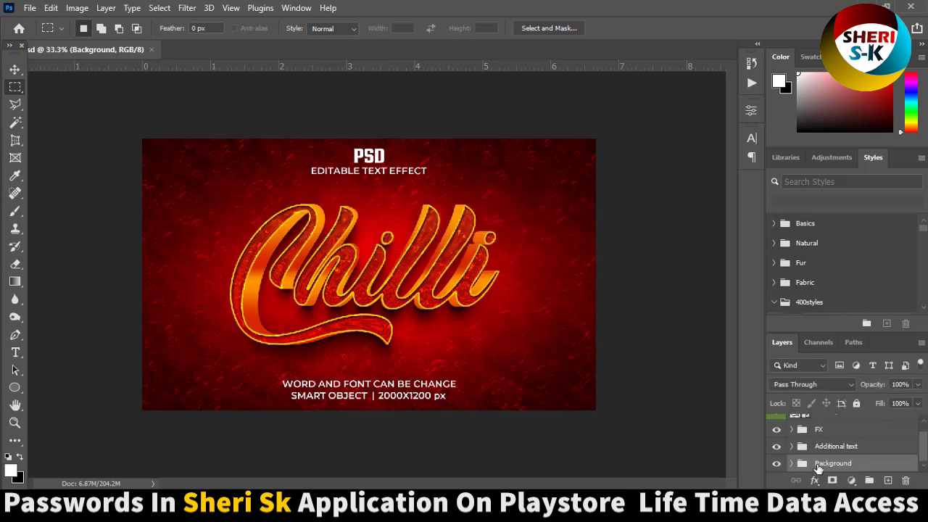
click(776, 463)
click(776, 464)
scroll(801, 461, down, 4)
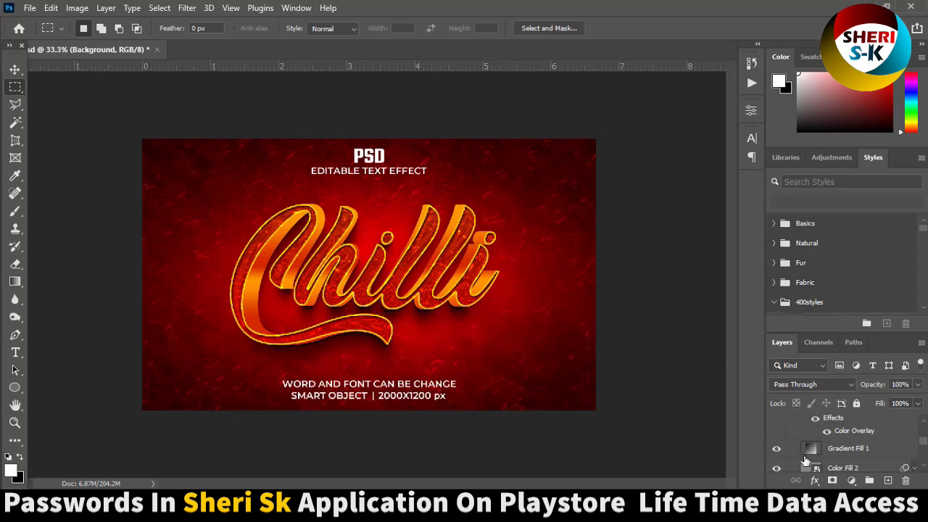
click(776, 448)
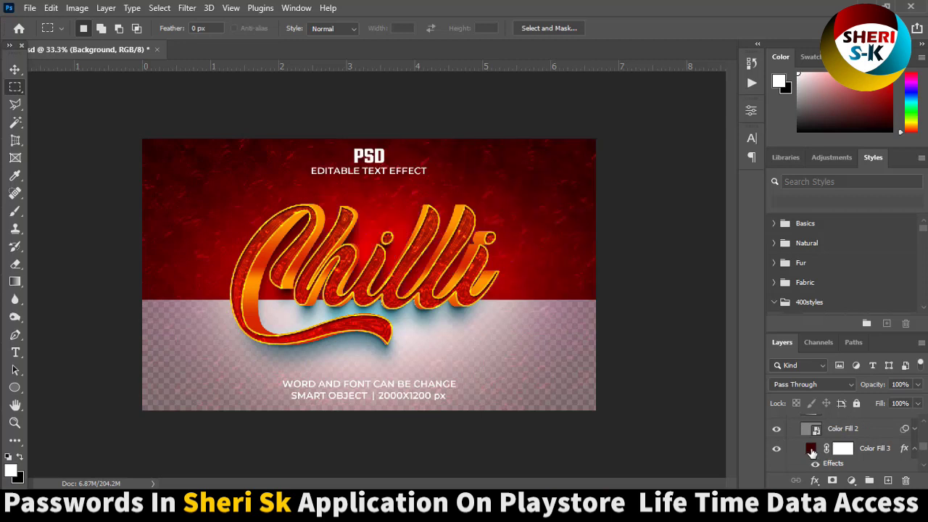
click(817, 450)
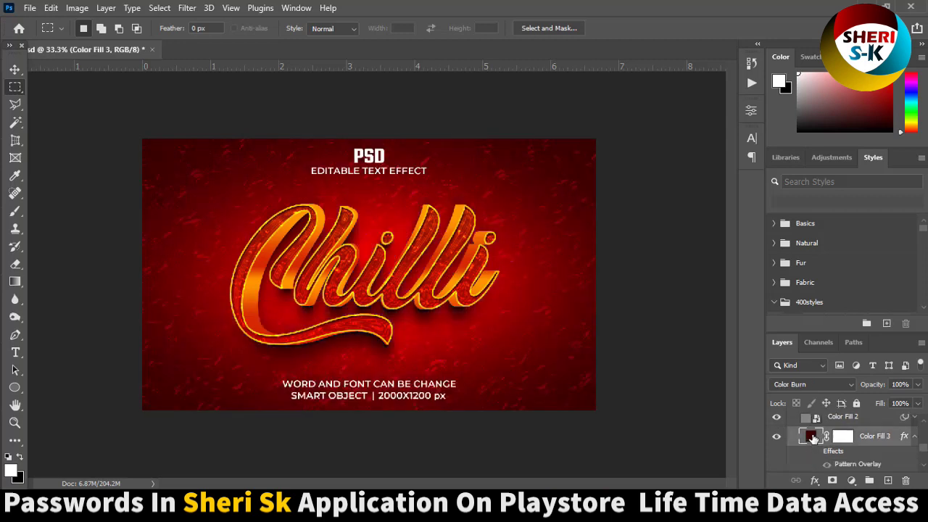
Step: Change Color Fill 3 to olive-green 2c3c00, then select the 'Place your text here' layer
double_click(812, 437)
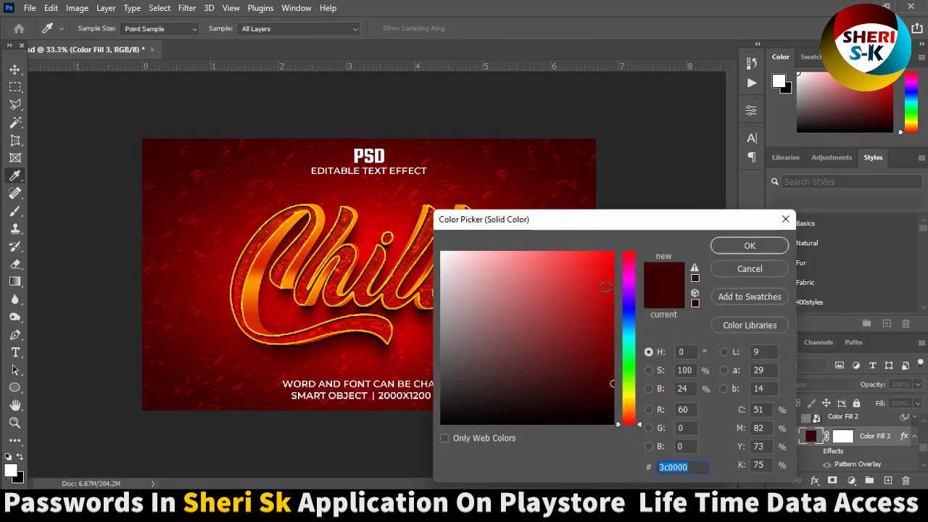
click(627, 259)
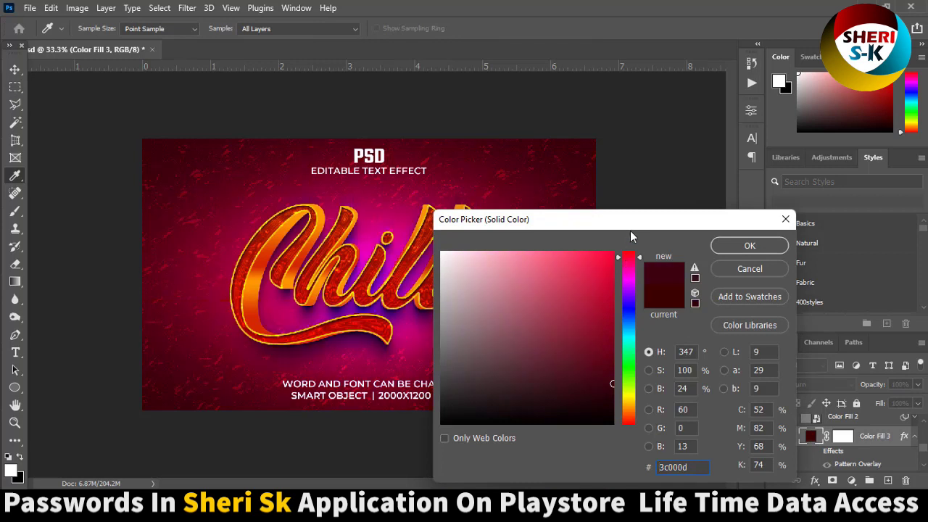
drag(660, 223, 761, 200)
drag(720, 245, 735, 365)
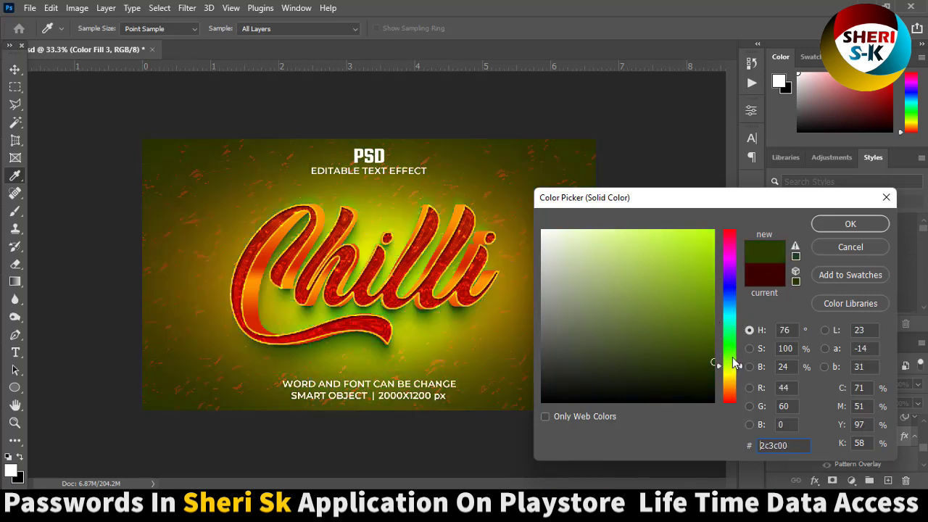
click(837, 225)
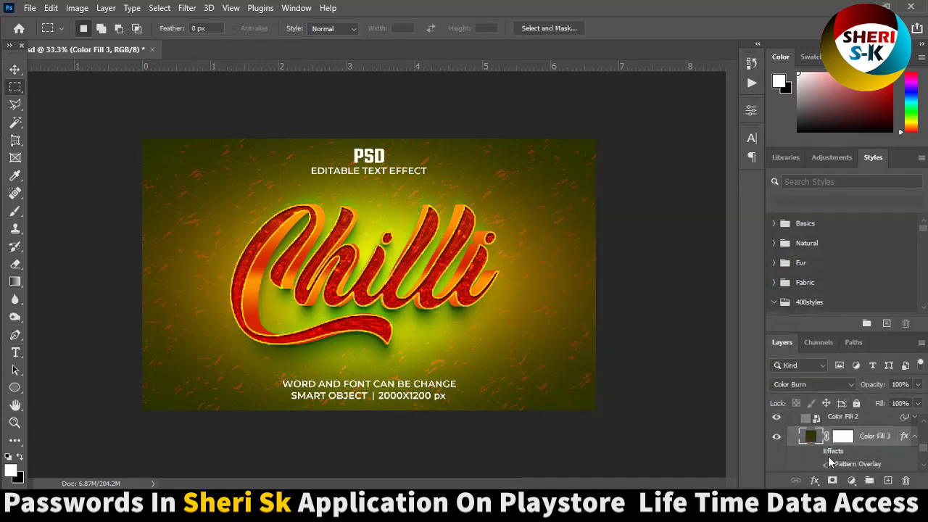
scroll(828, 433, up, 5)
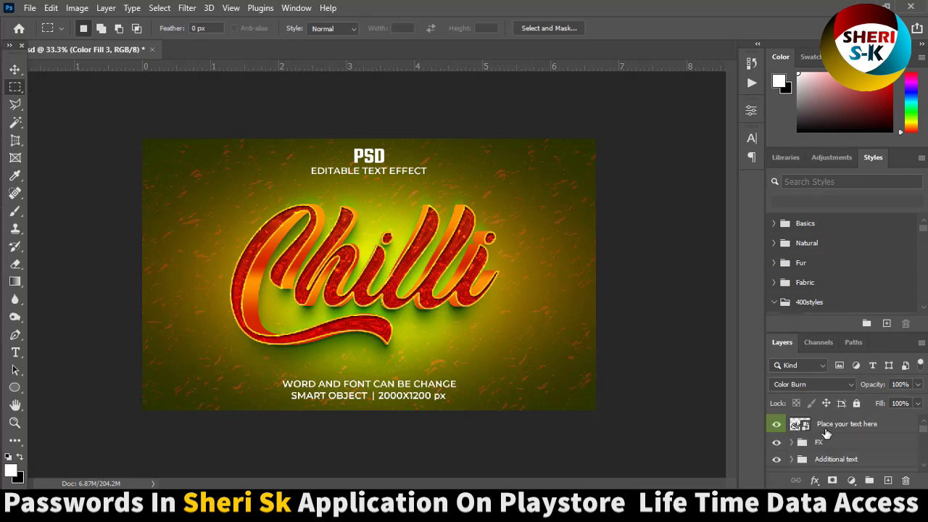
click(816, 428)
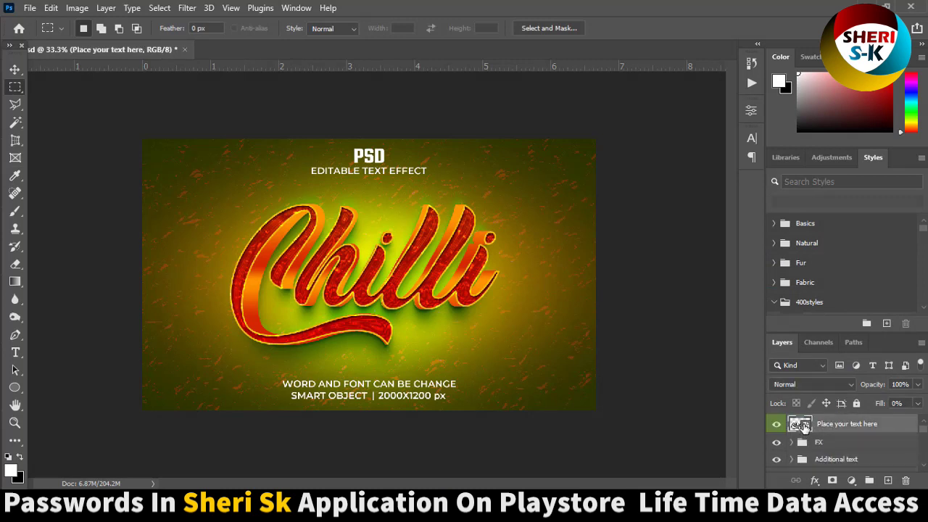
Step: In the Softy1111.psb smart object, replace the missing font and retype Chilli as SHERI
double_click(802, 426)
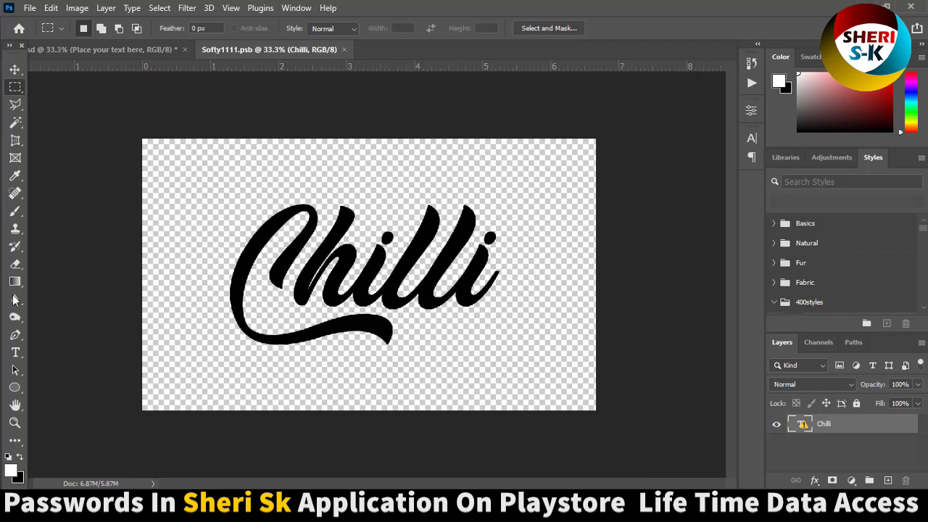
click(15, 353)
click(367, 294)
click(562, 248)
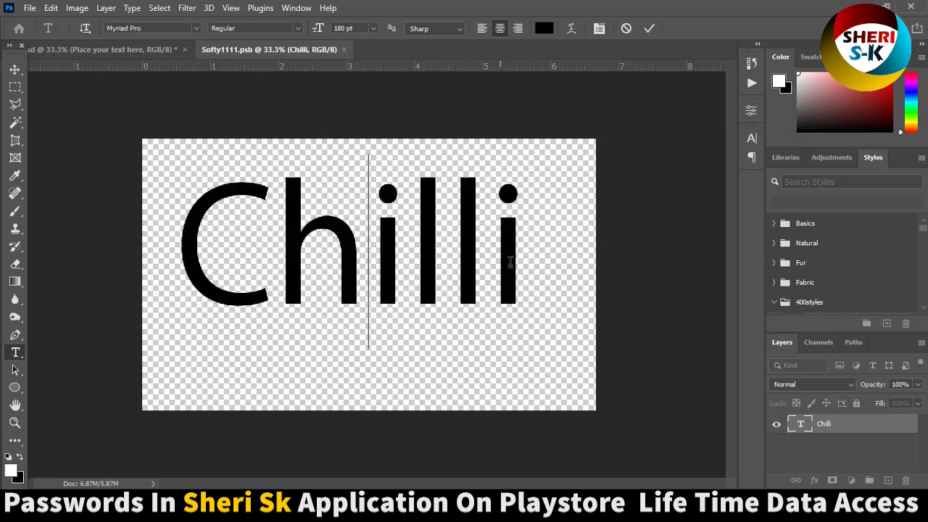
key(ctrl+a)
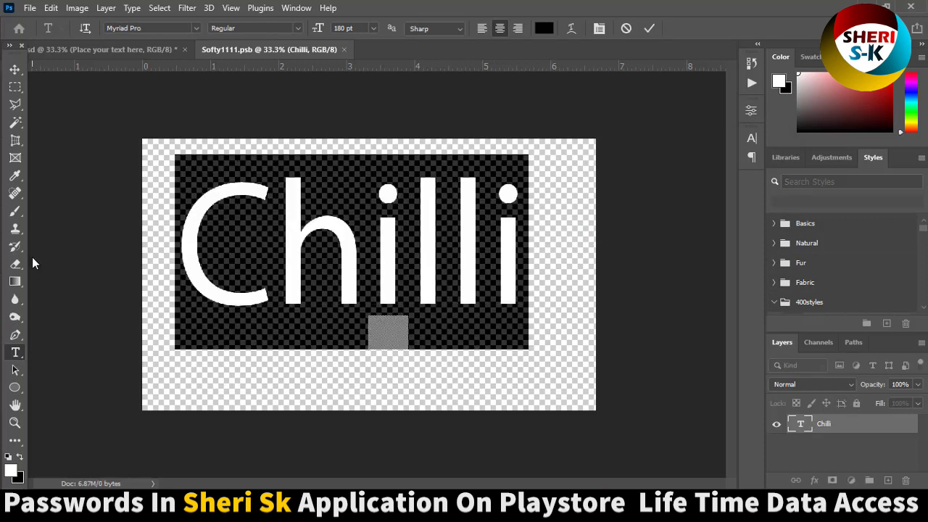
text(SHERI)
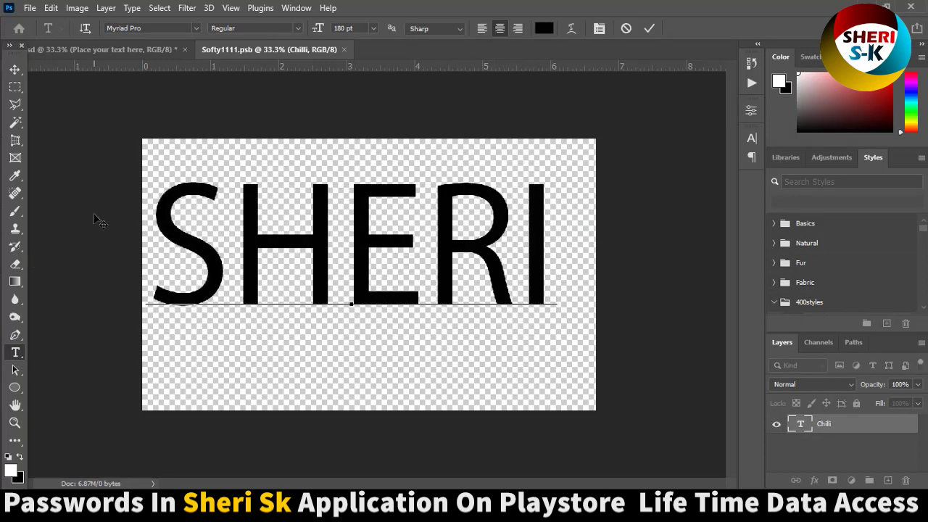
Step: Set SHERI in the Impact font and move it slightly down on the canvas
key(ctrl+a)
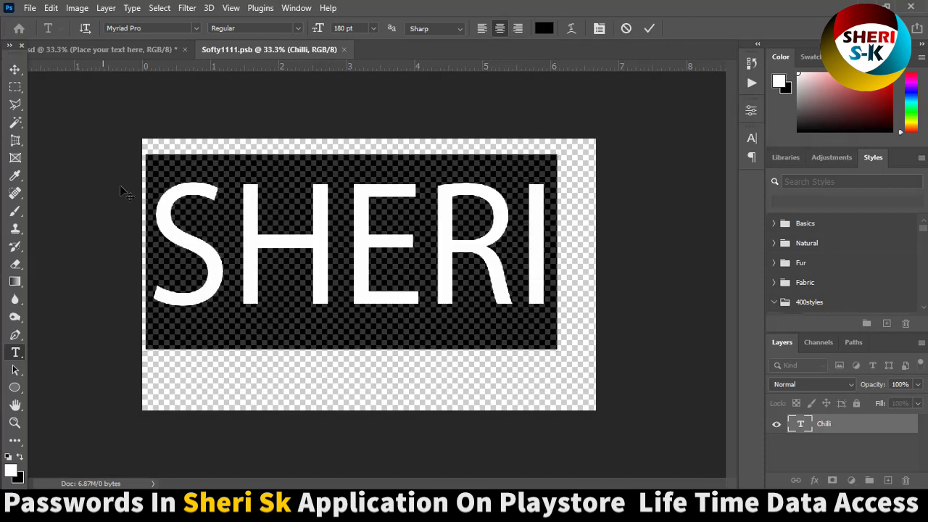
click(195, 29)
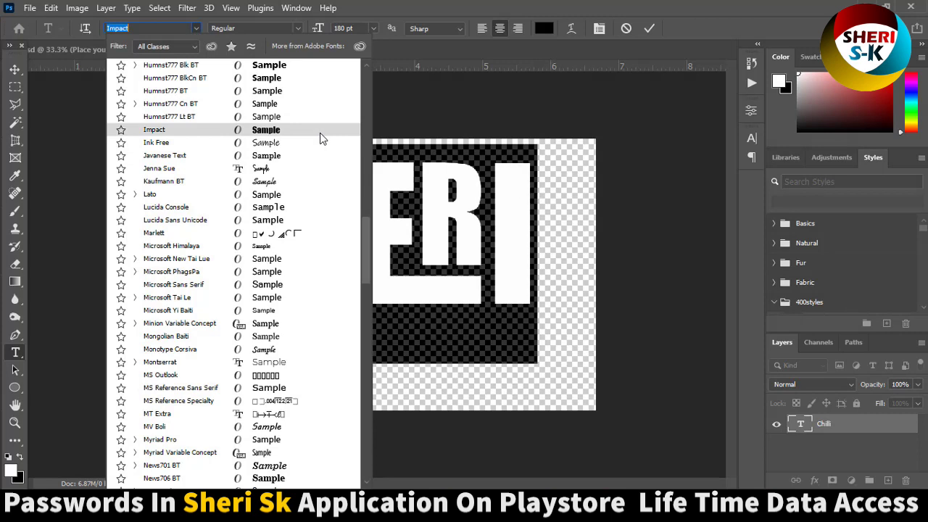
click(320, 133)
click(15, 69)
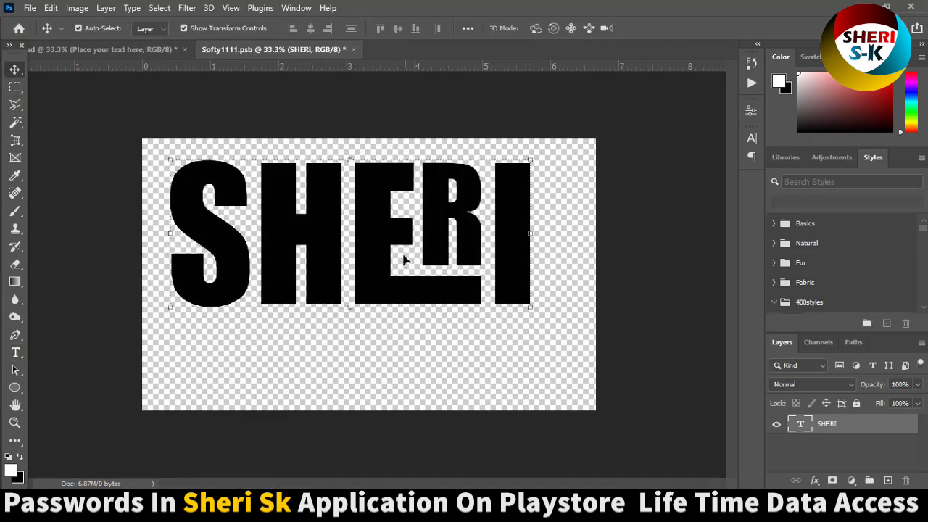
drag(388, 258, 393, 290)
click(14, 86)
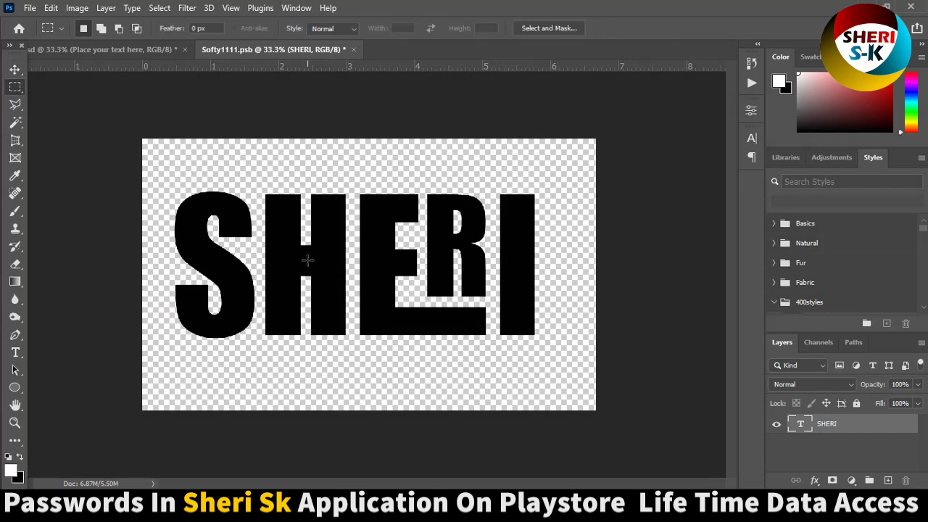
Step: Save and close the smart object, then close the Chilli template without saving
key(ctrl+s)
key(ctrl+w)
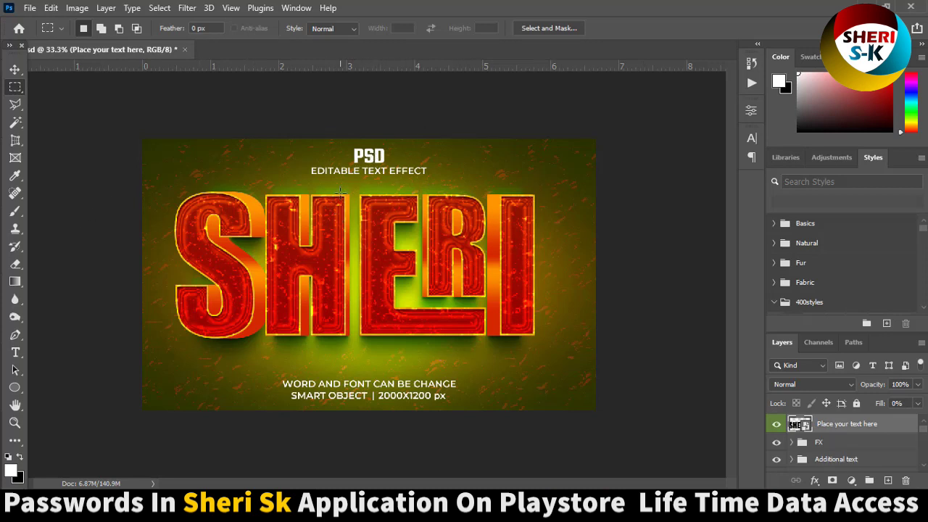
click(185, 49)
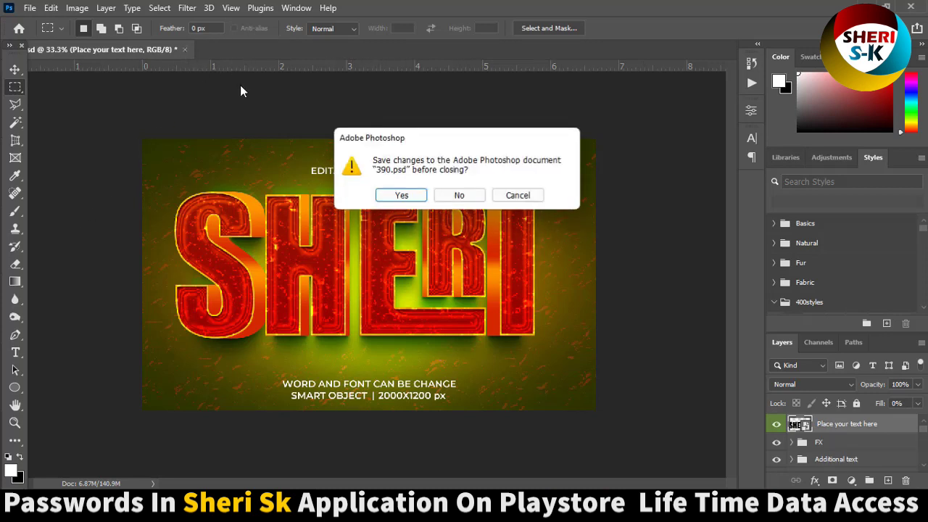
click(460, 195)
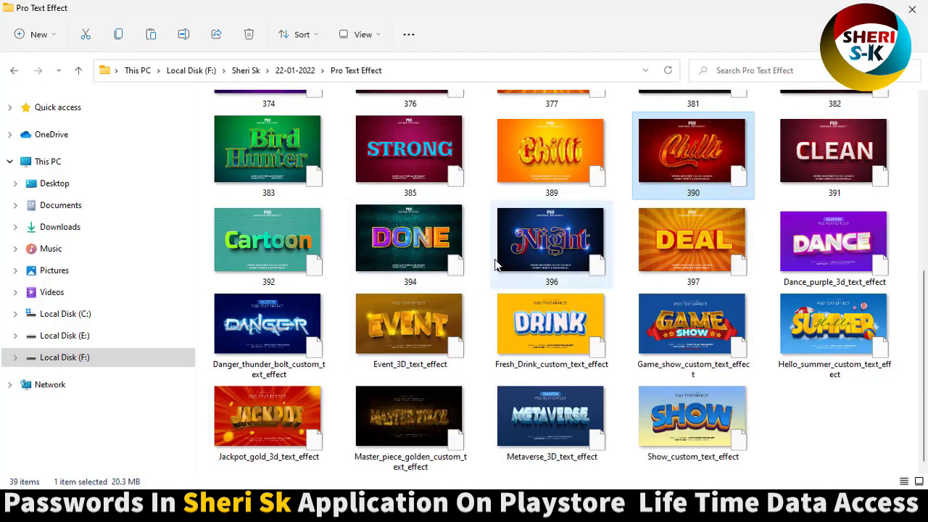
Step: Open the LUX template 352 from the Pro Text Effect folder
scroll(495, 266, up, 4)
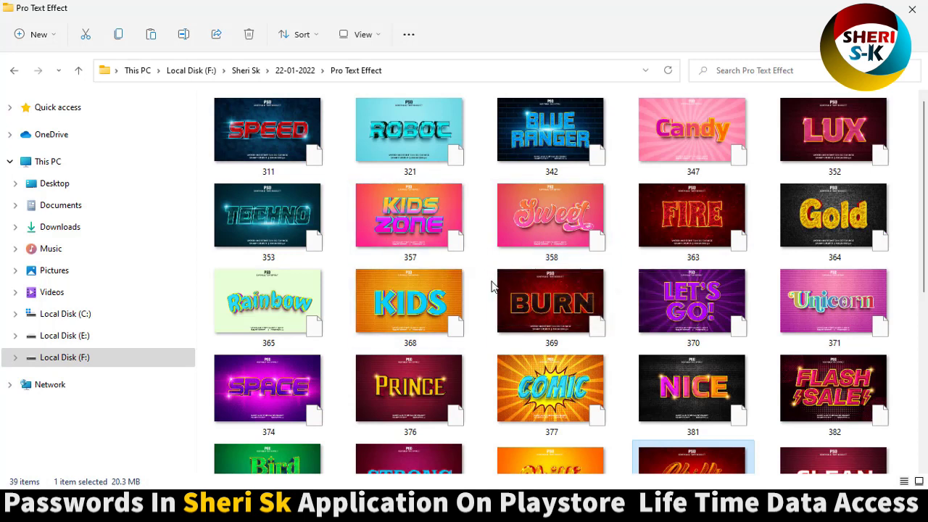
click(803, 144)
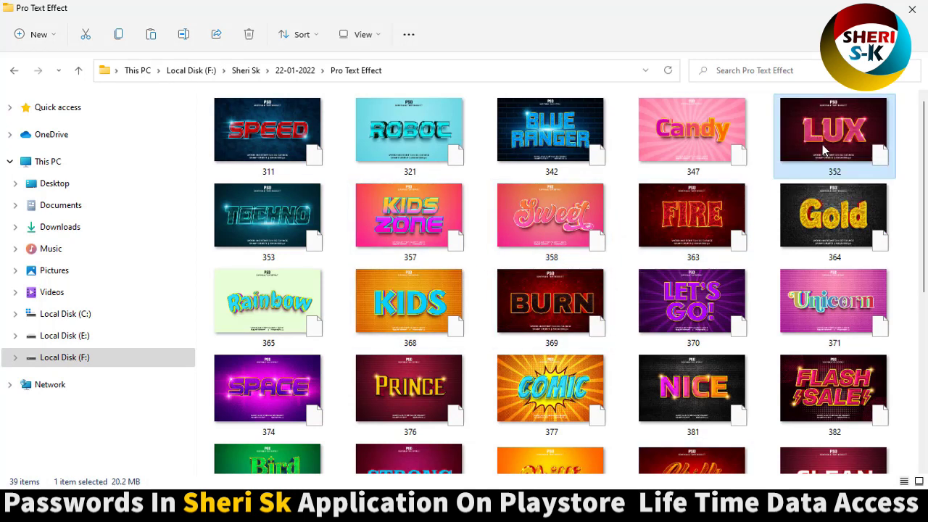
double_click(822, 151)
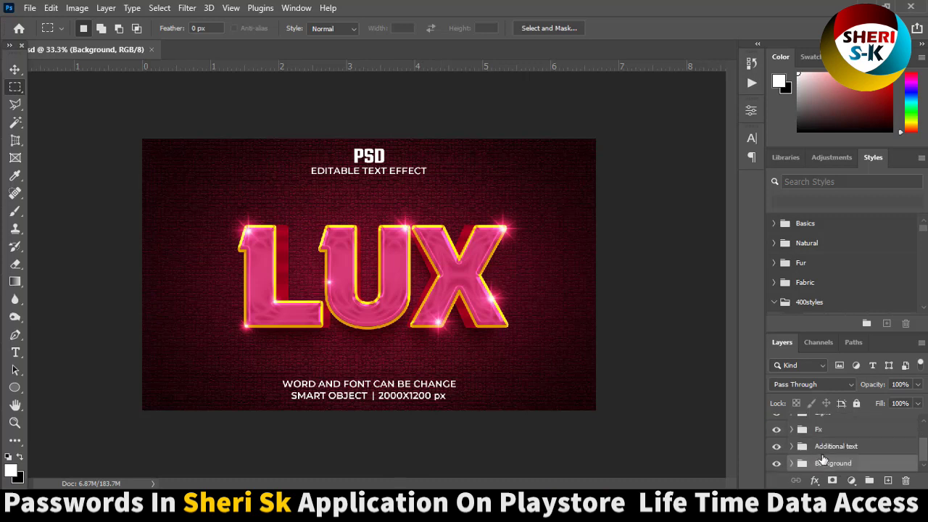
Step: In the 'Place your text here' smart object, replace the missing font and retype LUX as SHERI
scroll(820, 453, up, 2)
click(809, 429)
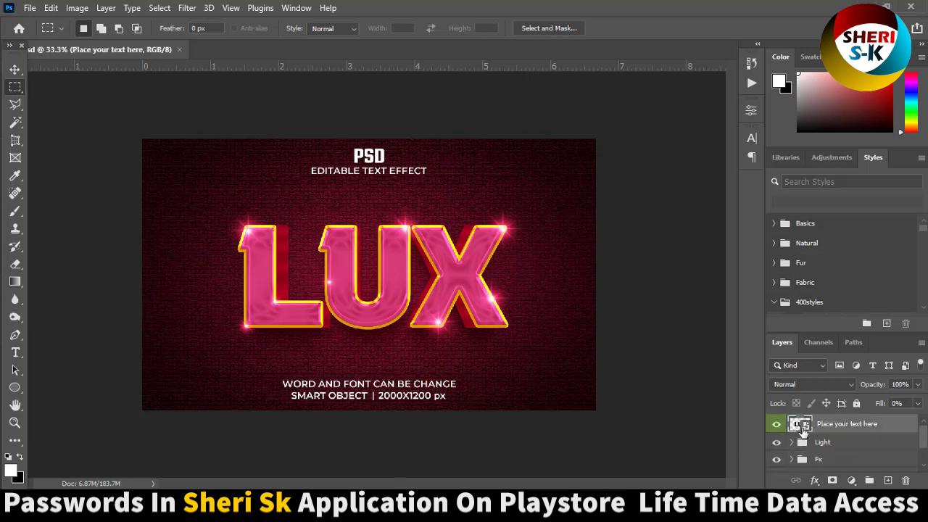
double_click(806, 425)
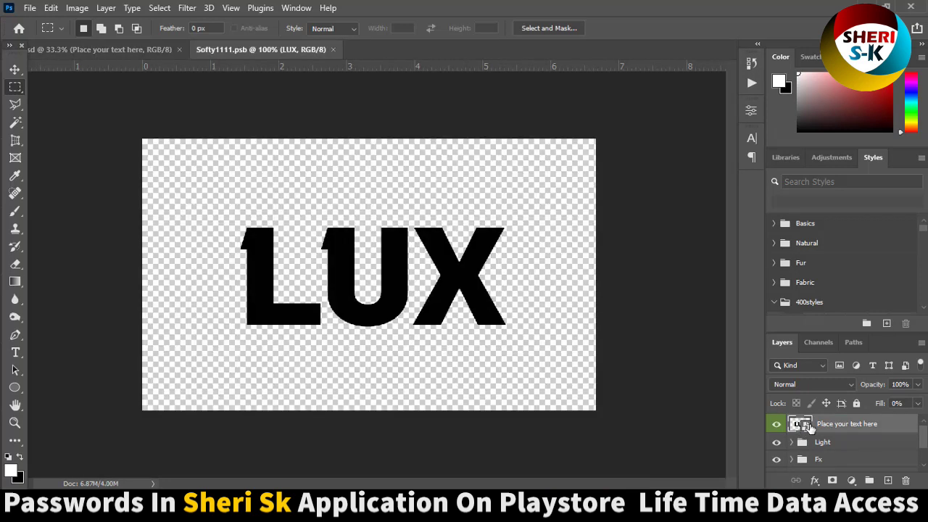
click(15, 352)
click(313, 299)
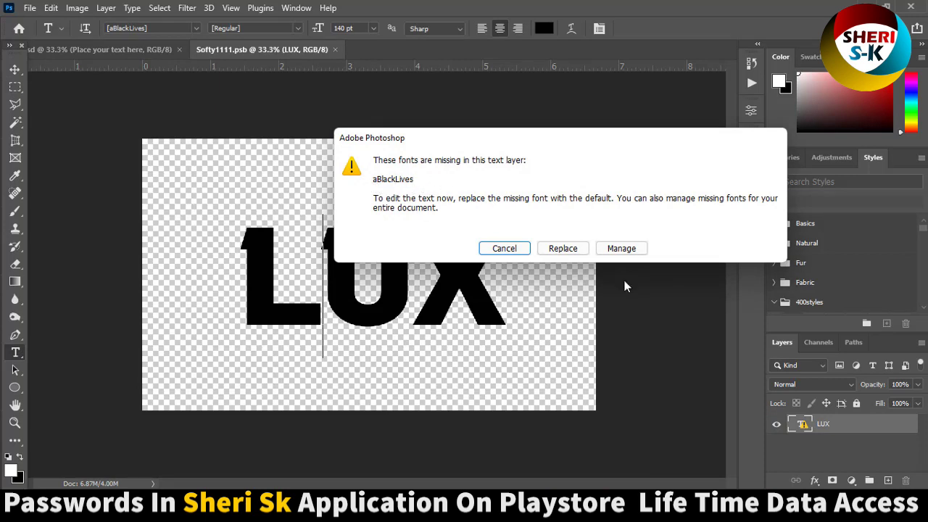
click(562, 249)
drag(480, 271, 131, 279)
text(SH)
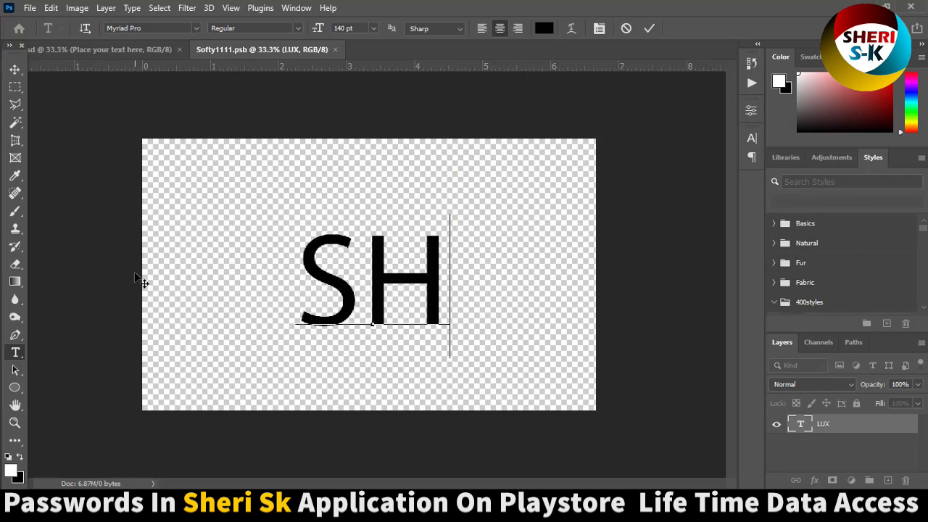
text(ERI)
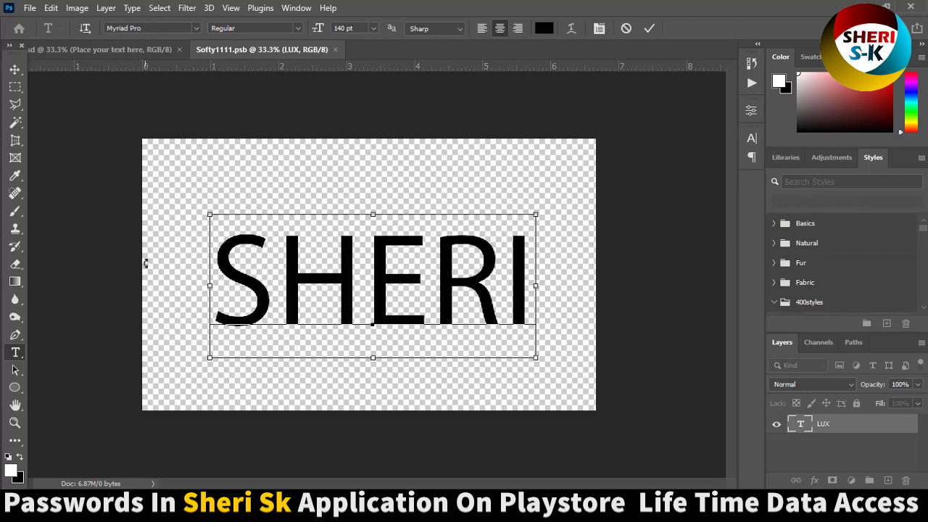
Step: Set SHERI in Gorehand Straight, then save and close the smart object
key(ctrl+a)
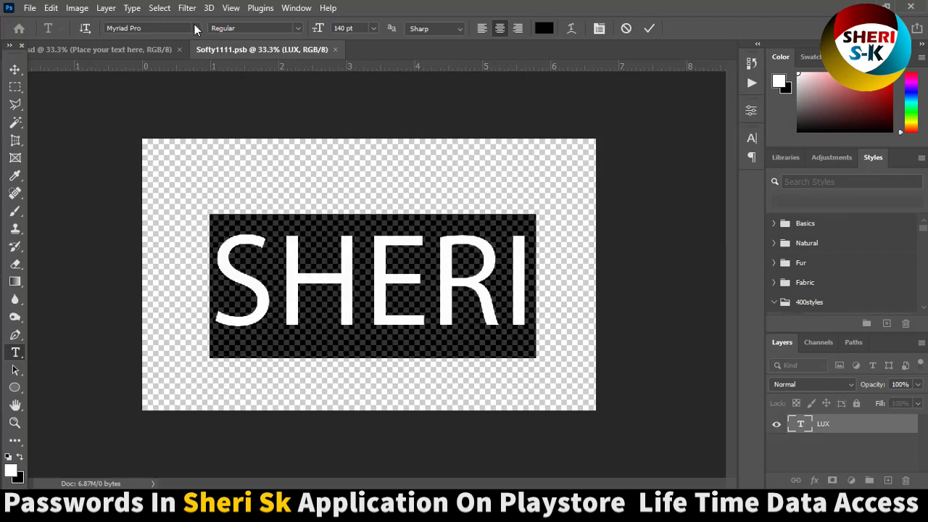
click(195, 27)
scroll(301, 137, up, 8)
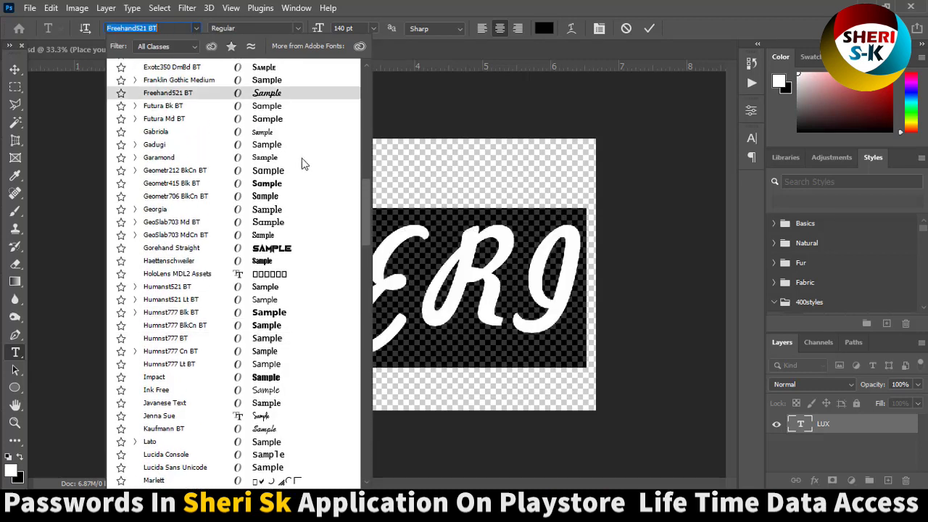
click(290, 248)
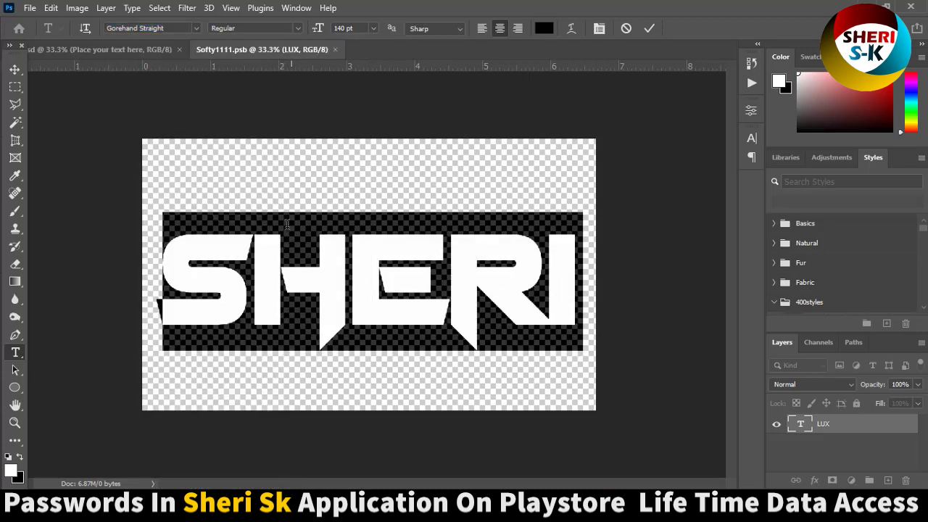
click(15, 87)
key(ctrl+s)
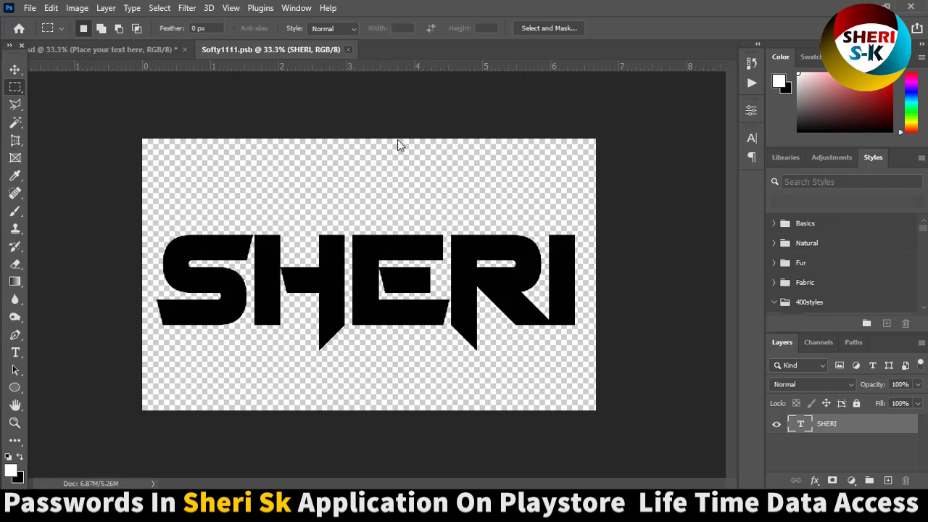
key(ctrl+w)
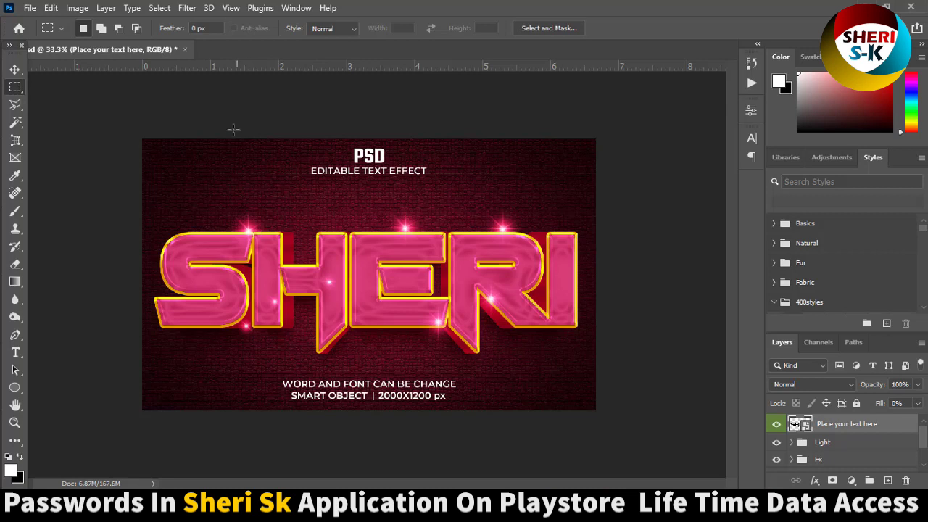
Step: Close the SHERI-edited LUX template without saving it
click(186, 49)
click(453, 197)
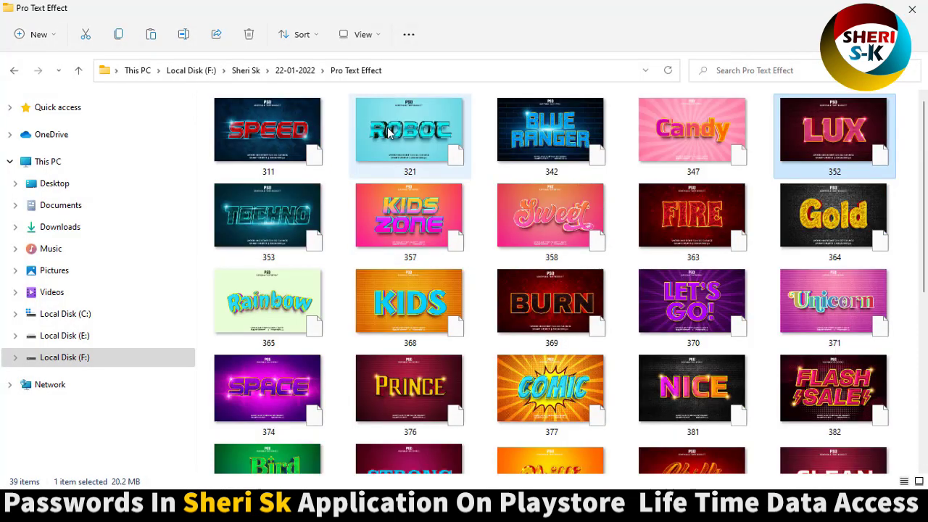
Step: Browse templates 321, Candy 347, Gold 364 and others, settling on Cartoon 392
click(389, 132)
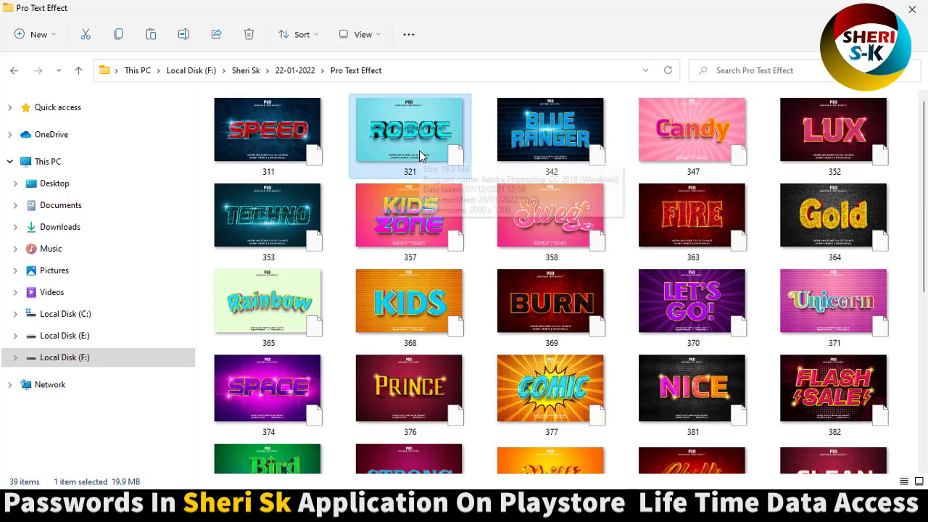
click(688, 145)
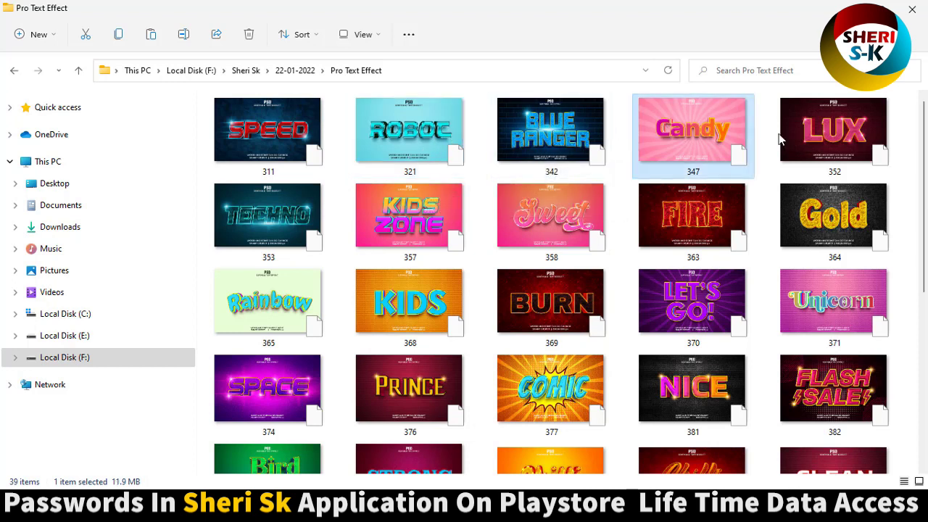
click(812, 221)
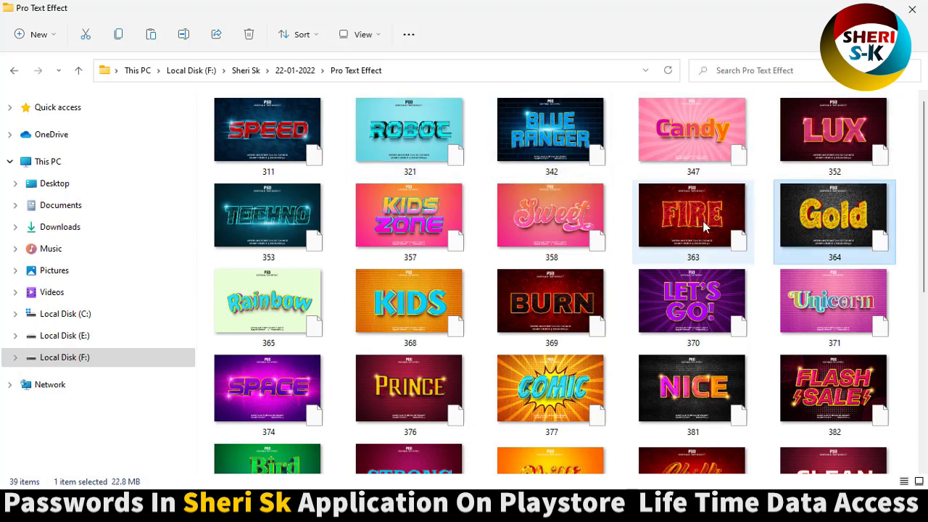
scroll(701, 222, down, 3)
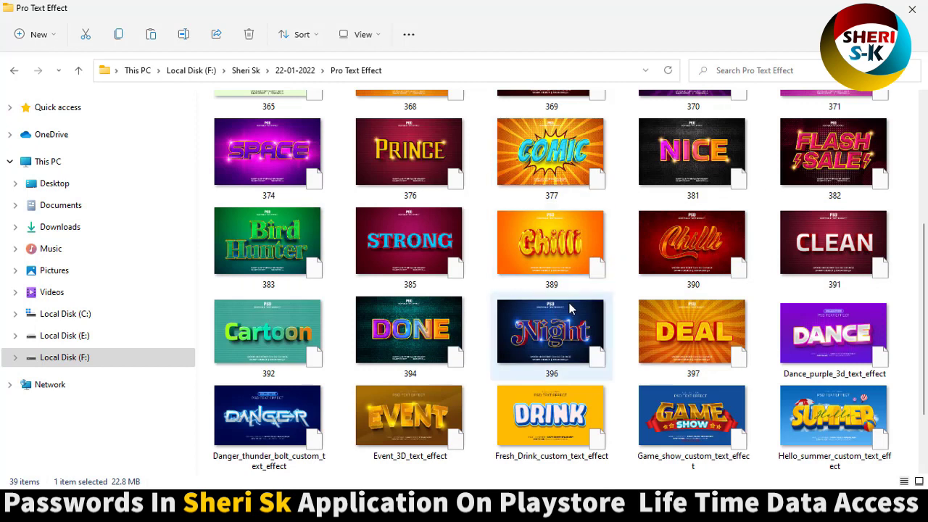
scroll(569, 308, down, 1)
click(688, 419)
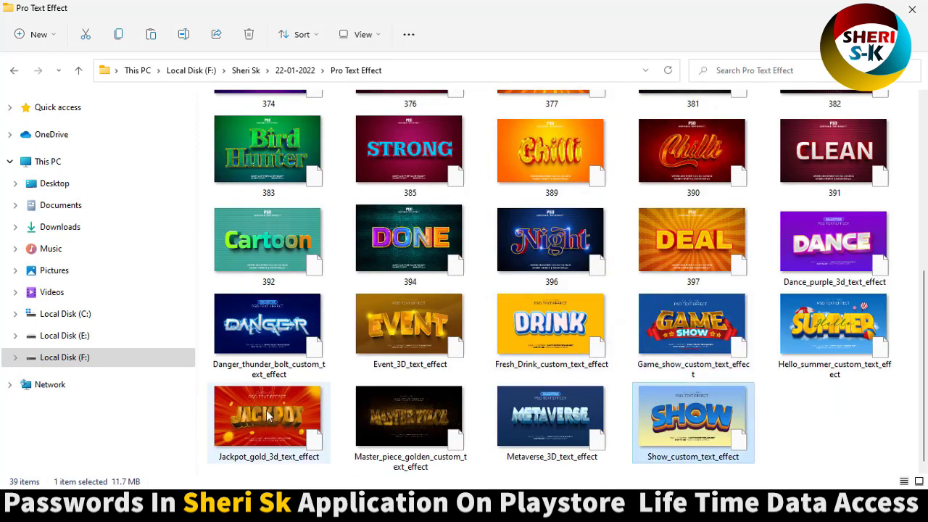
click(301, 415)
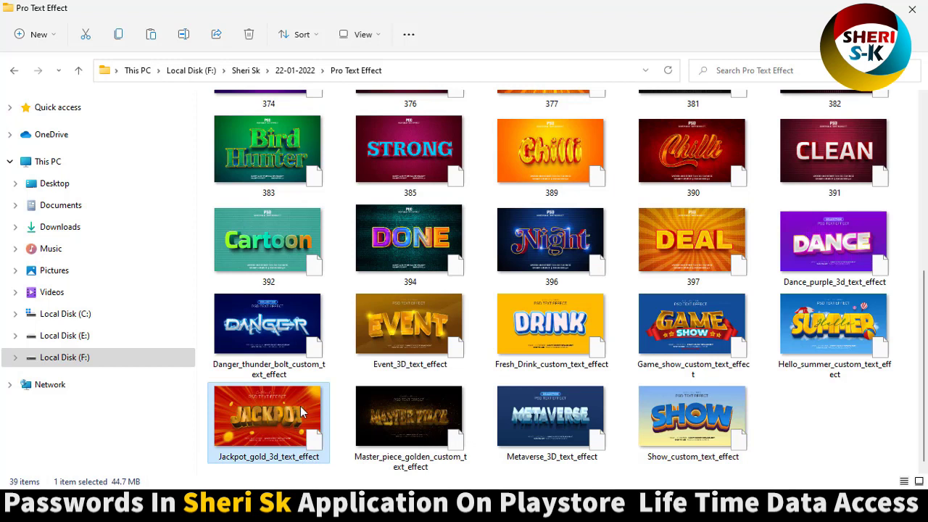
click(391, 342)
click(534, 332)
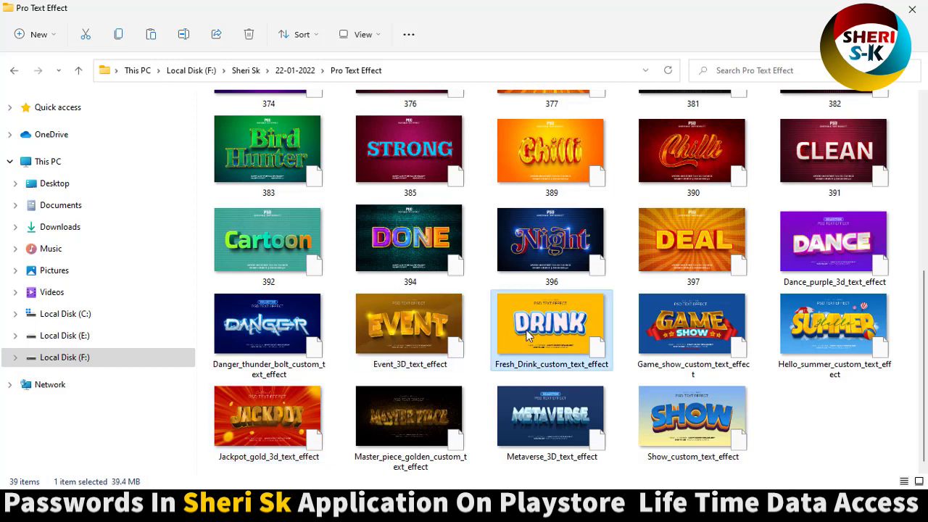
click(293, 239)
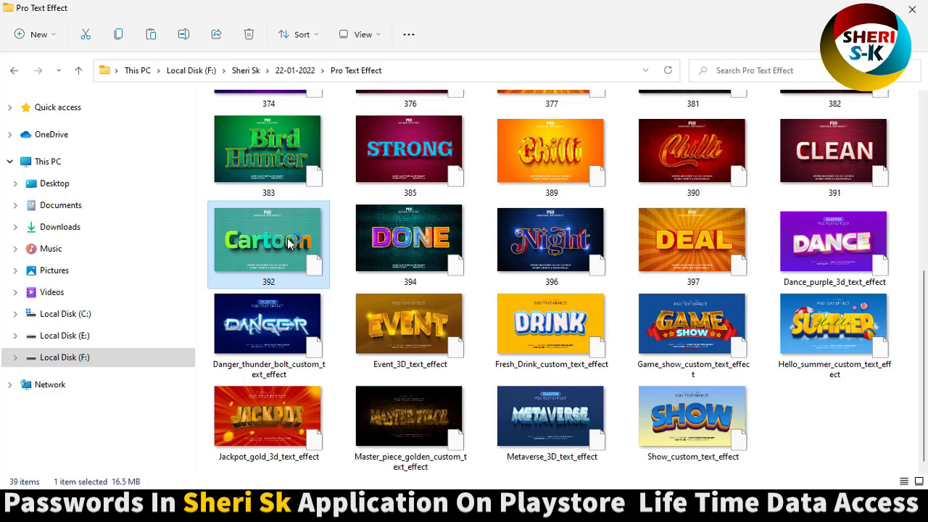
Step: Open the Cartoon template and its 'Place your text here' smart object, Softy11111.psb
double_click(288, 244)
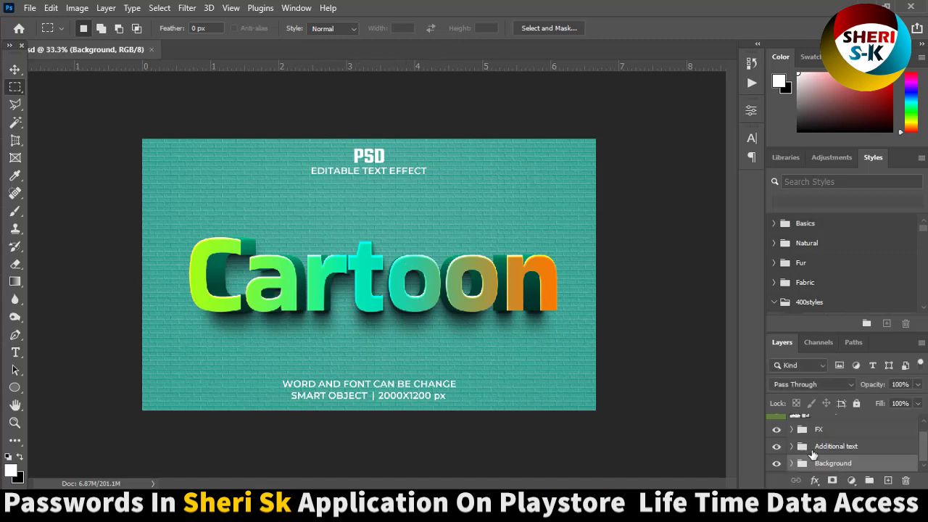
scroll(819, 444, up, 1)
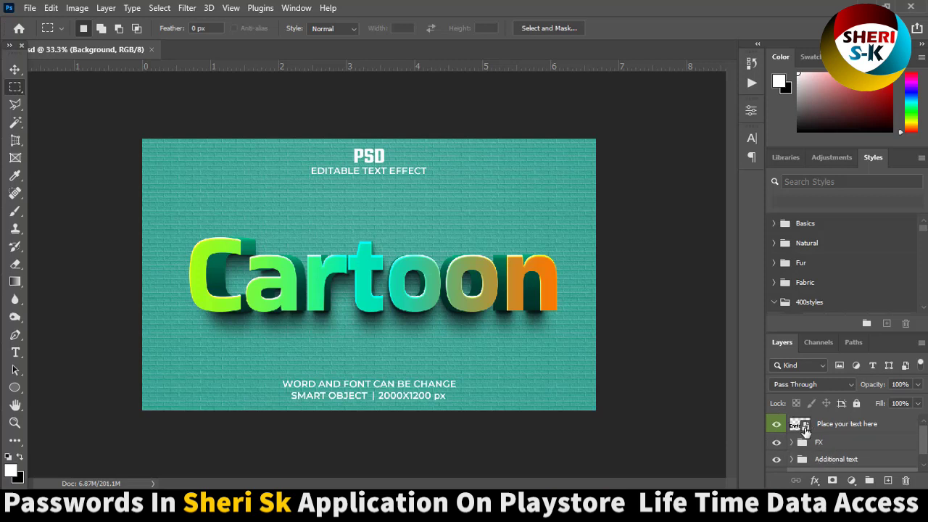
double_click(801, 425)
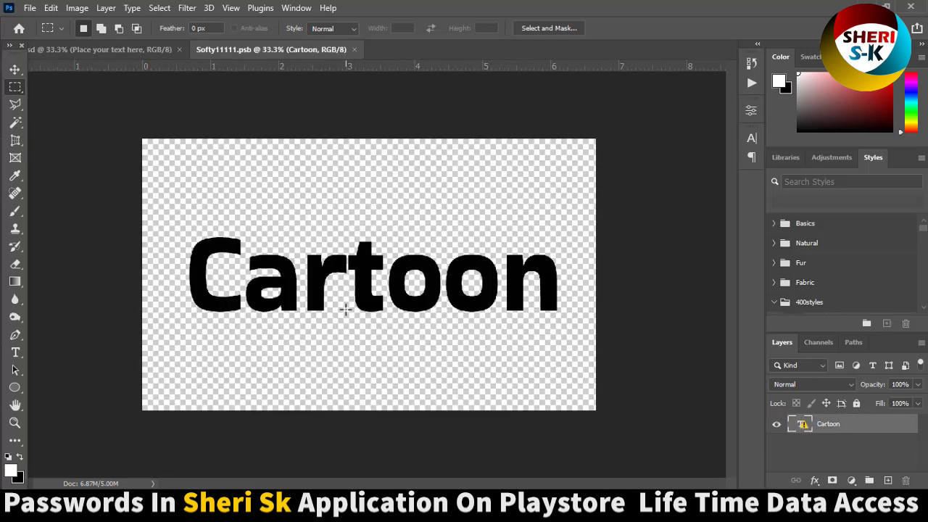
Step: Substitute the missing font and replace the Cartoon text with 'Sheri'
click(15, 352)
click(270, 281)
click(561, 249)
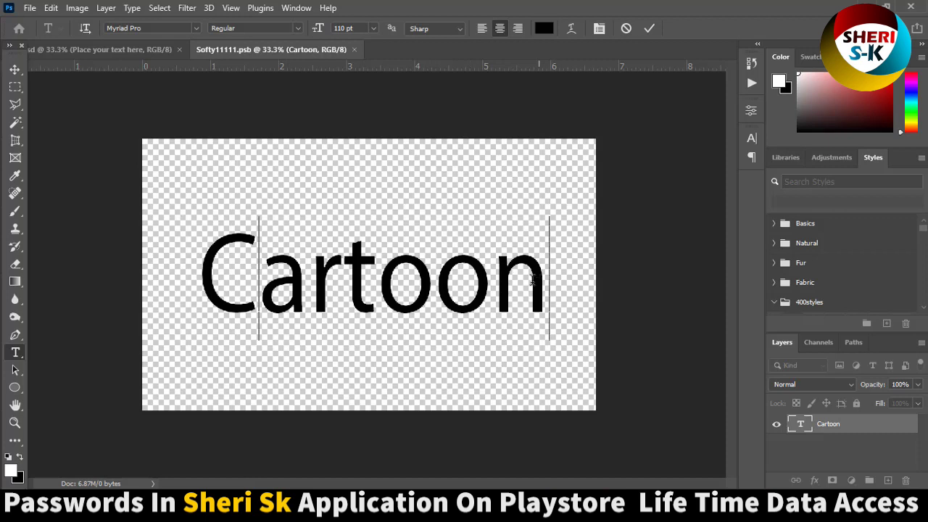
key(ctrl+a)
text(Sheri)
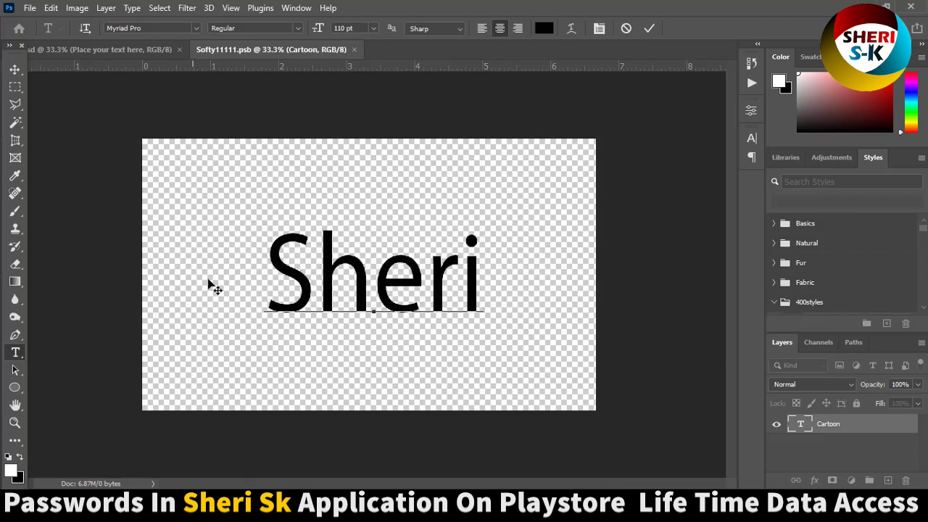
Step: Set the Sheri text's font to Romans Story
key(ctrl+a)
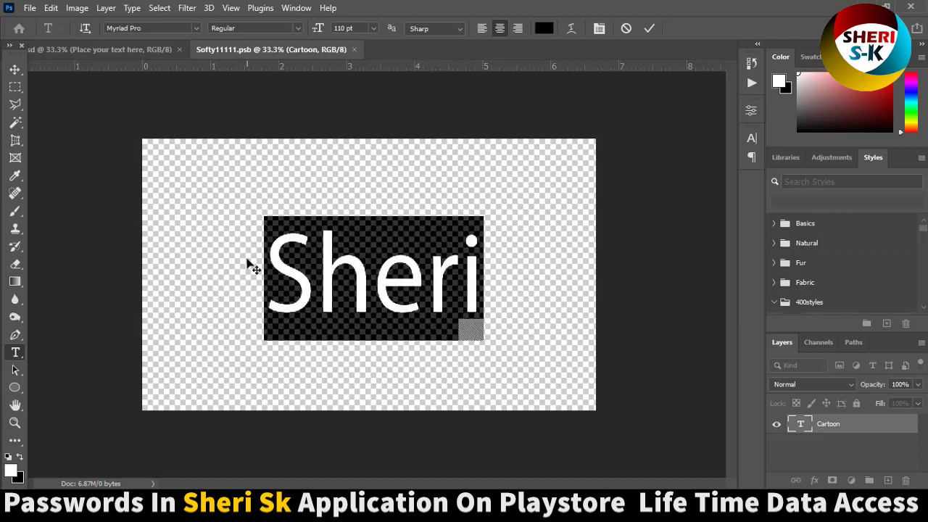
click(196, 27)
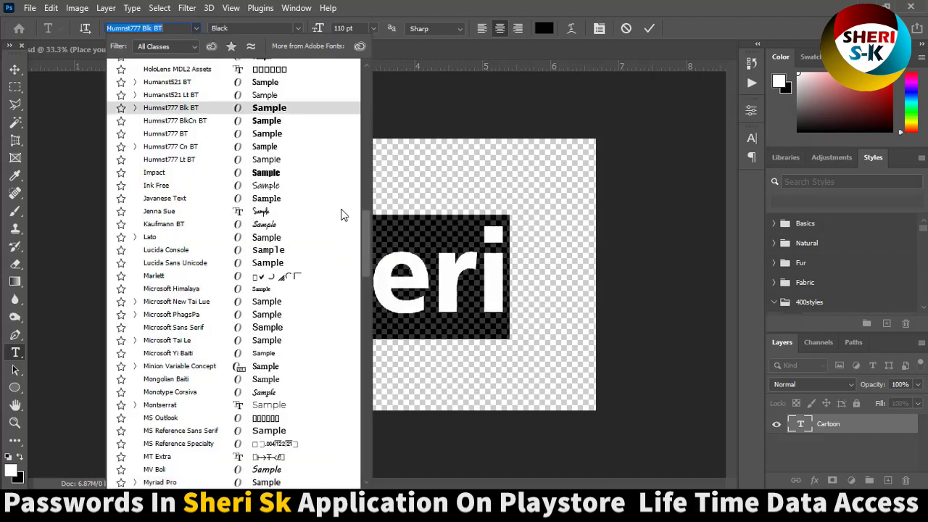
drag(366, 234, 356, 81)
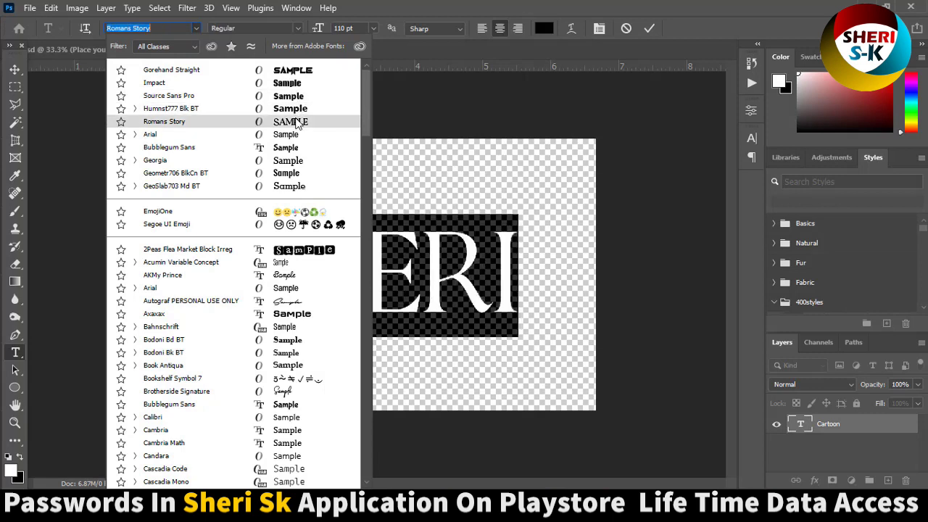
click(297, 121)
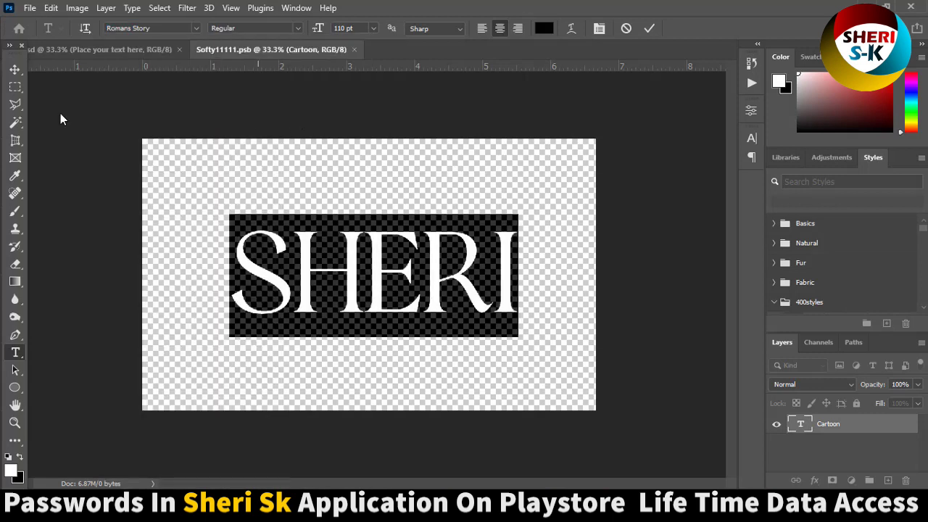
Step: Commit the text, shift SHERI slightly left and up, and save the smart object
click(16, 69)
drag(229, 228, 201, 212)
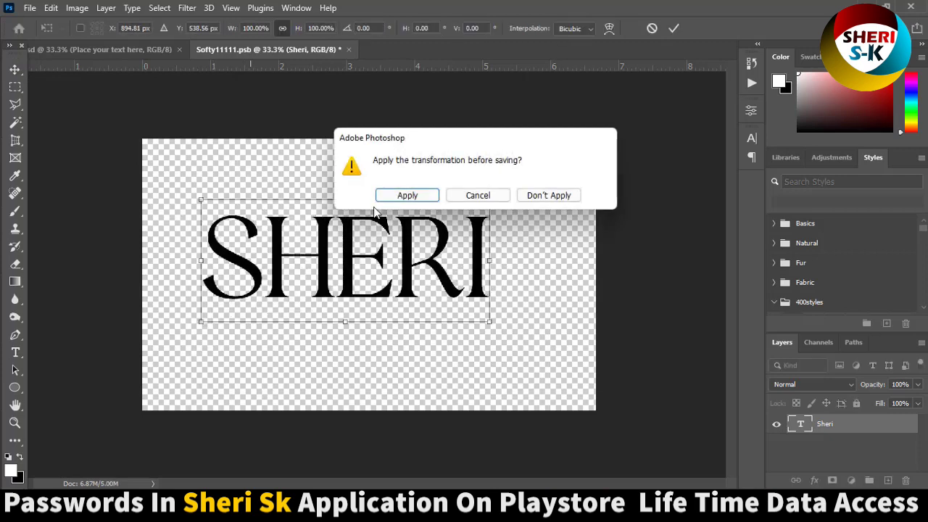
click(426, 193)
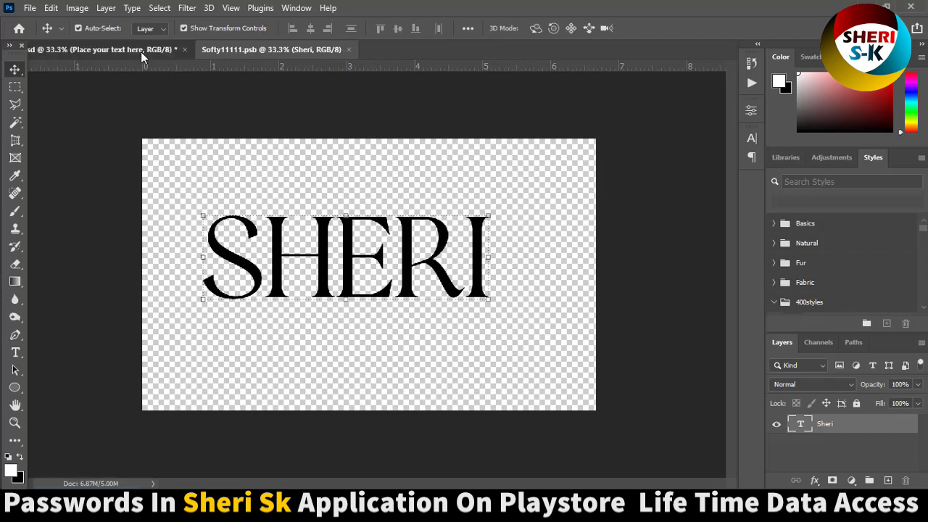
Step: Check SHERI on the Cartoon mockup, then close the .psb and the PSD without saving
click(188, 57)
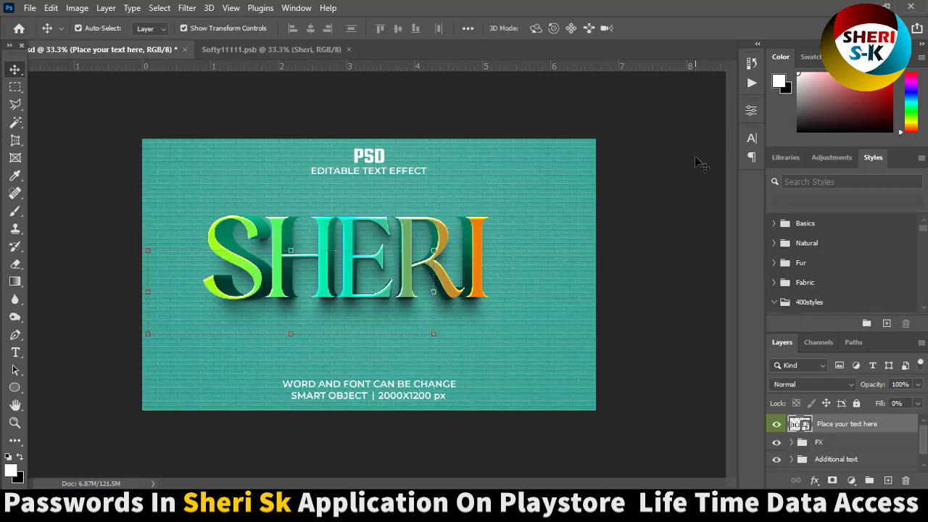
click(274, 49)
click(109, 50)
click(448, 195)
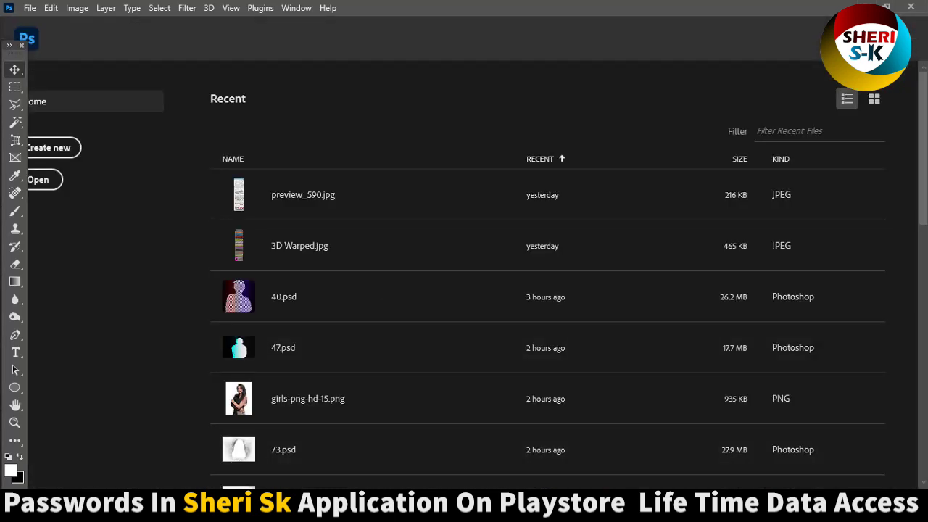
Step: Open DONE template 394 from File Explorer and scroll Layers to its smart object layer
click(420, 511)
click(410, 237)
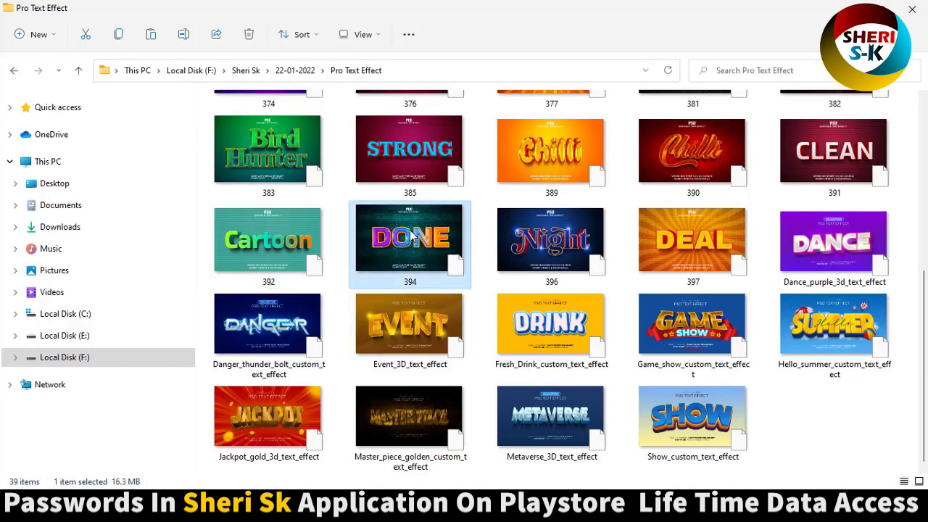
double_click(410, 237)
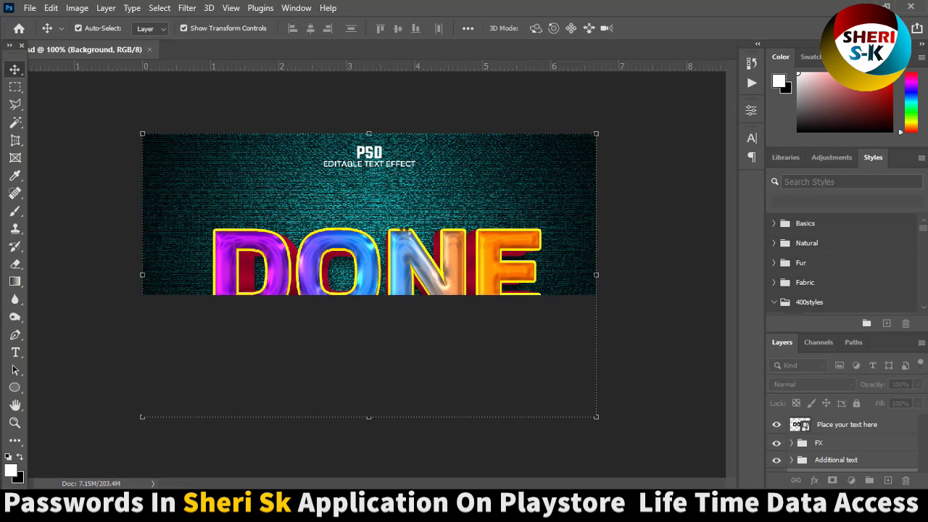
double_click(402, 233)
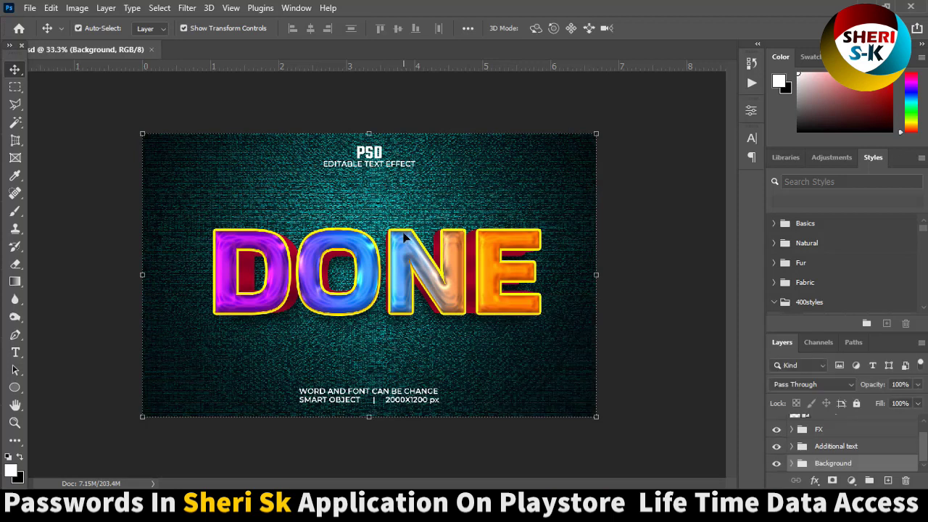
scroll(816, 426, up, 1)
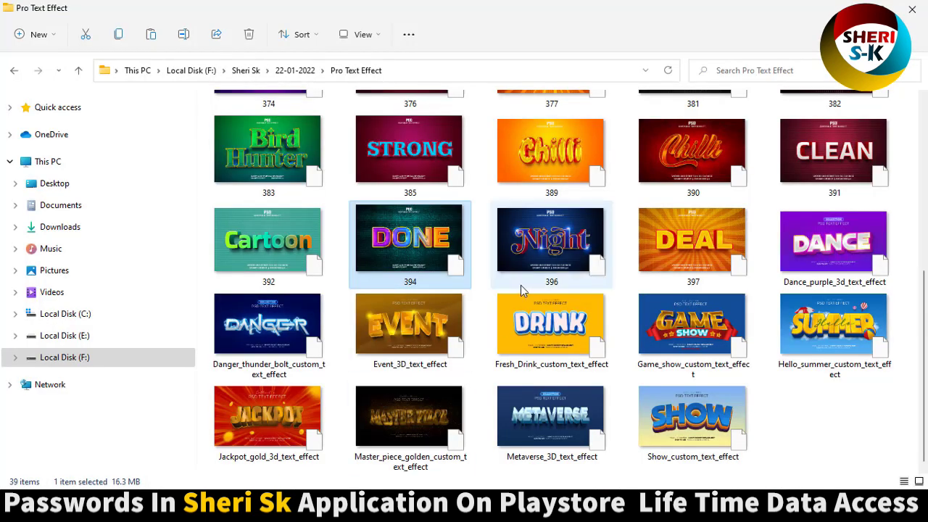
scroll(519, 284, up, 4)
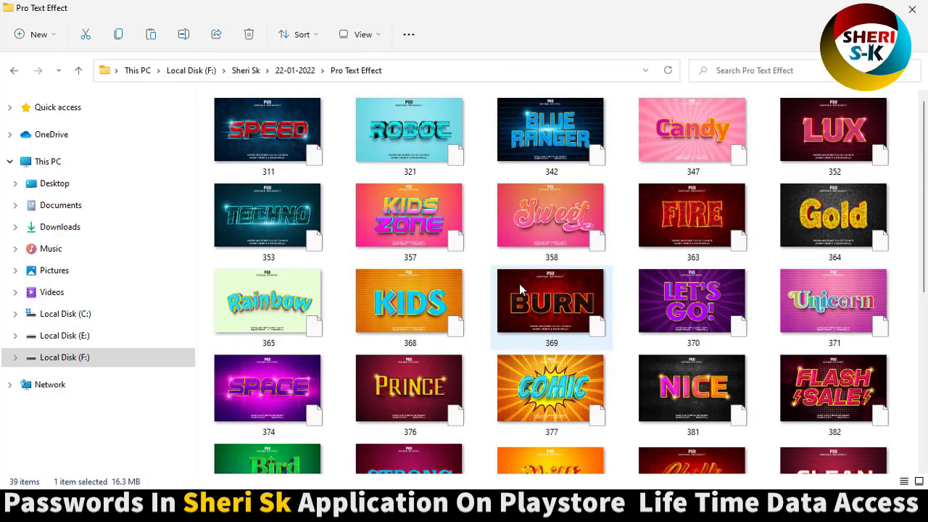